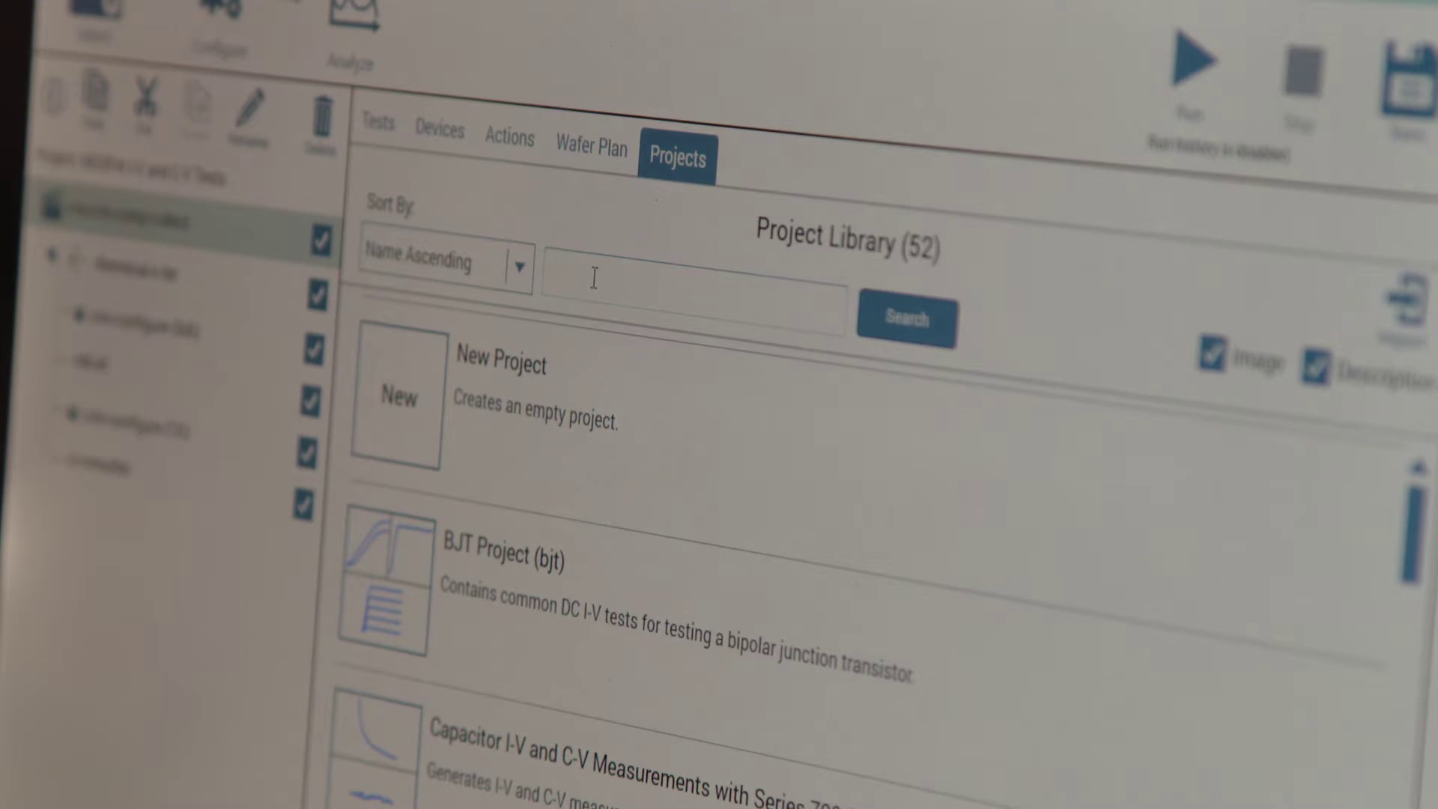
pyautogui.write('cap')
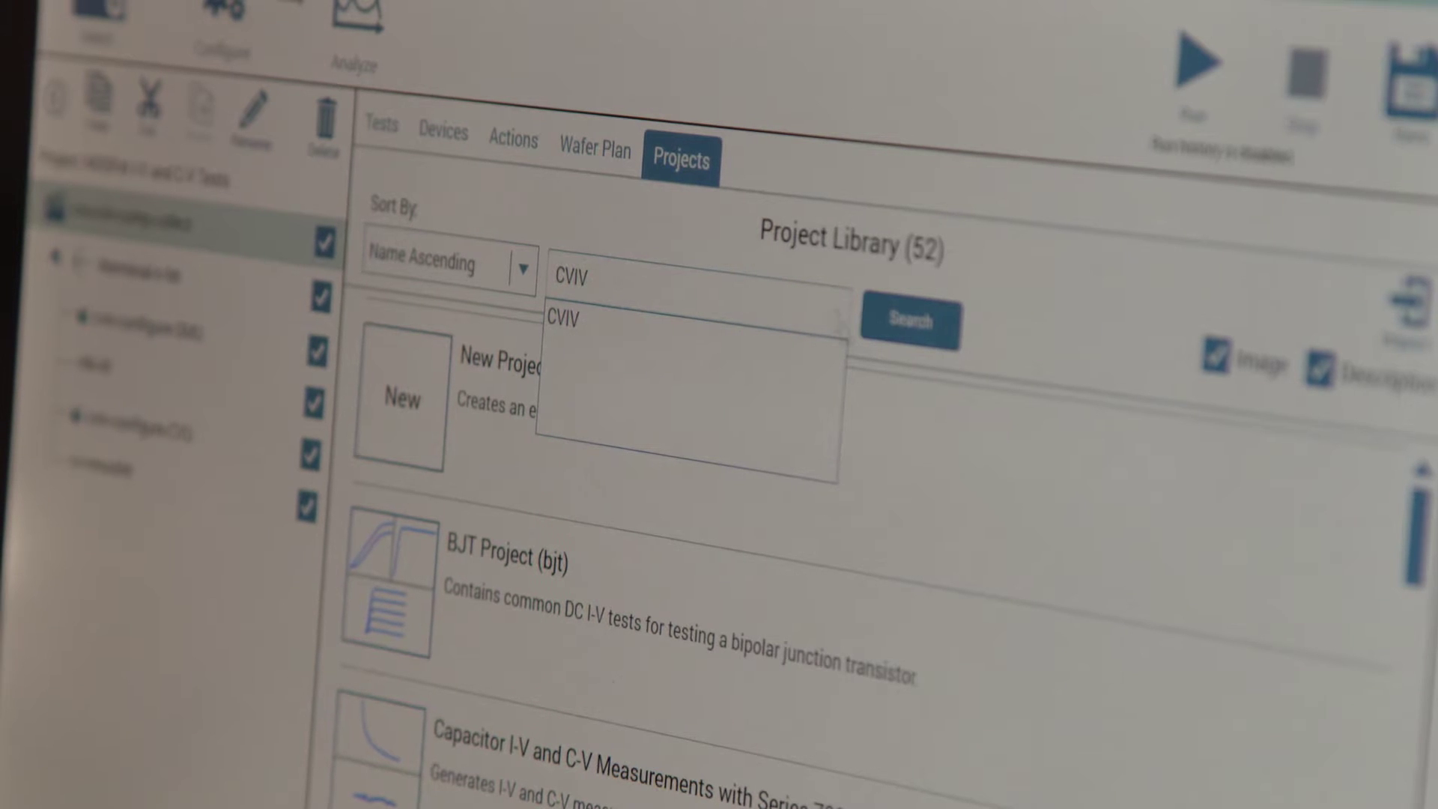
# Search the Project Library for CVIV to find the MOSFet I-V and C-V Tests project
pyautogui.click(921, 322)
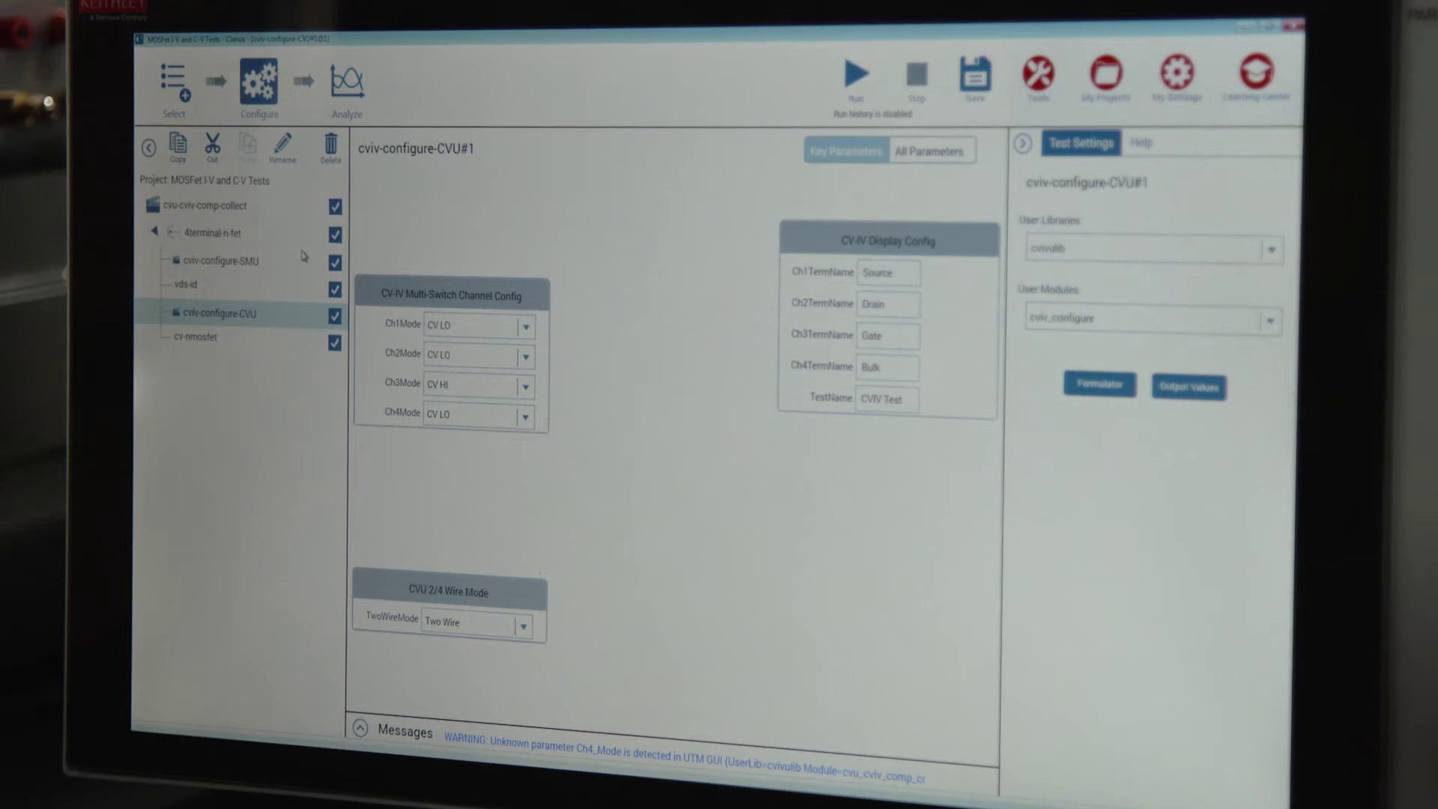
# Show the cv-nmosfet schematic with the gate sweeping 5 to -5 V on CVH1
pyautogui.click(205, 338)
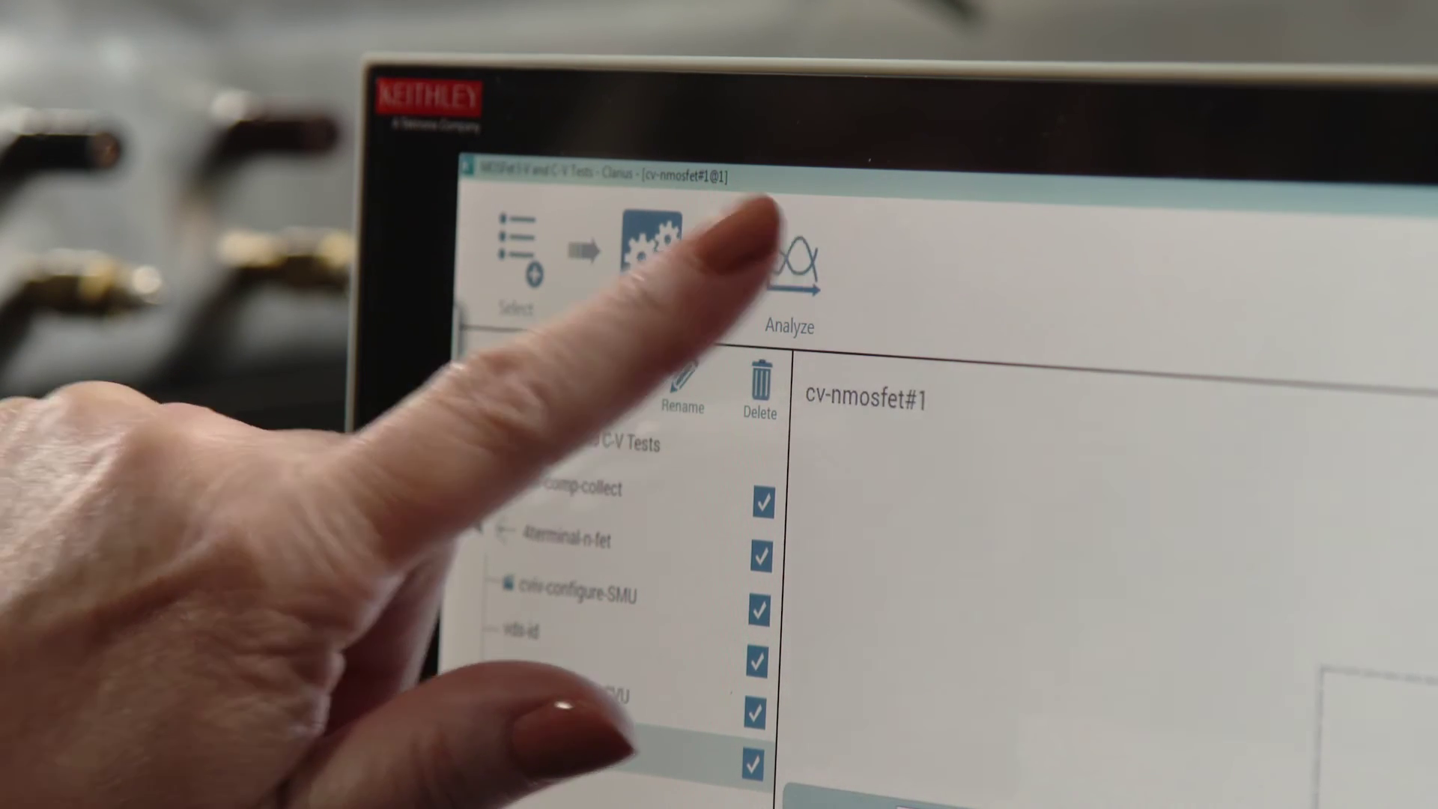
# Show the Analyze view's four-curve n-MOSFET drain family graph and Run History
pyautogui.click(786, 264)
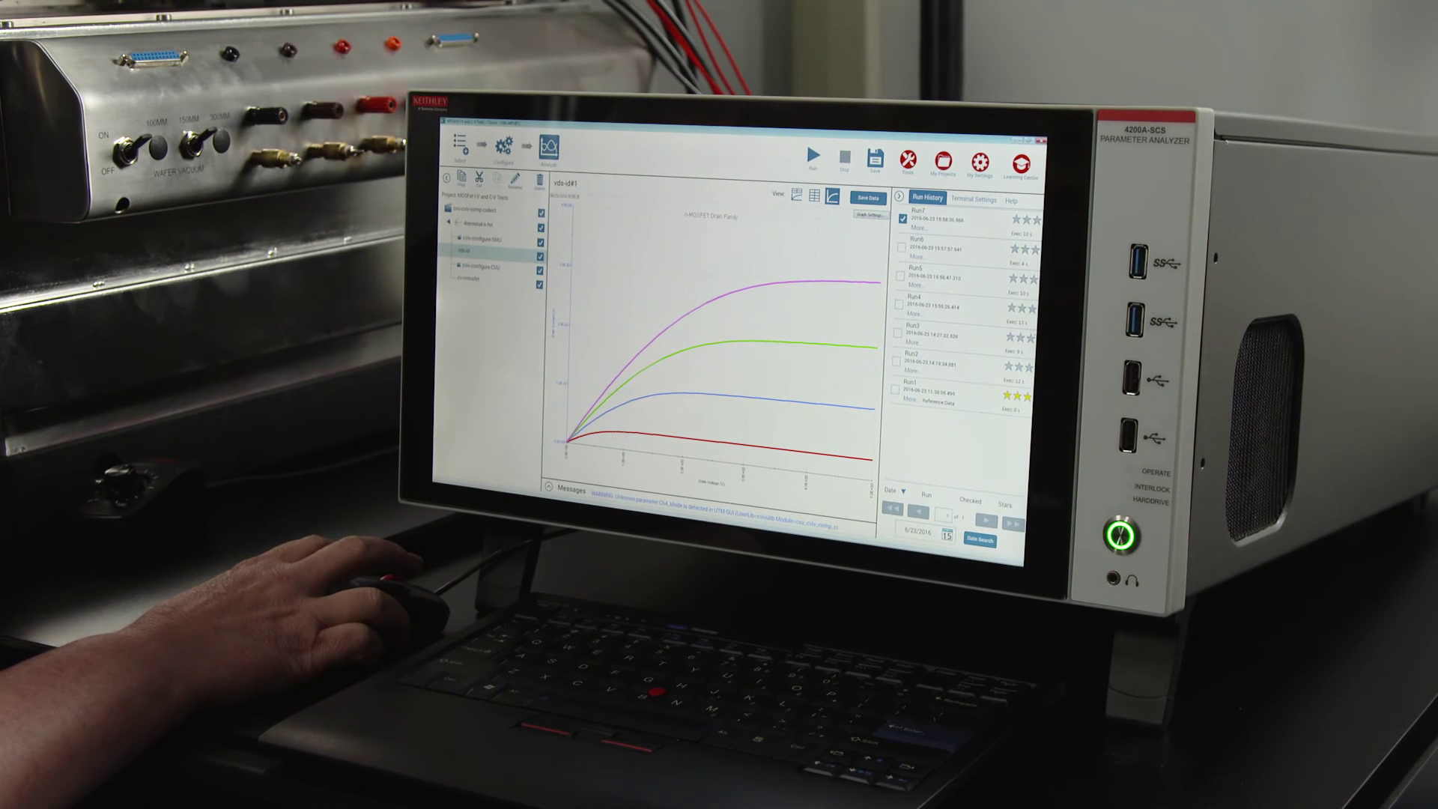
# Switch back to Configure for the cv-nmosfet test's gate settings
pyautogui.click(502, 146)
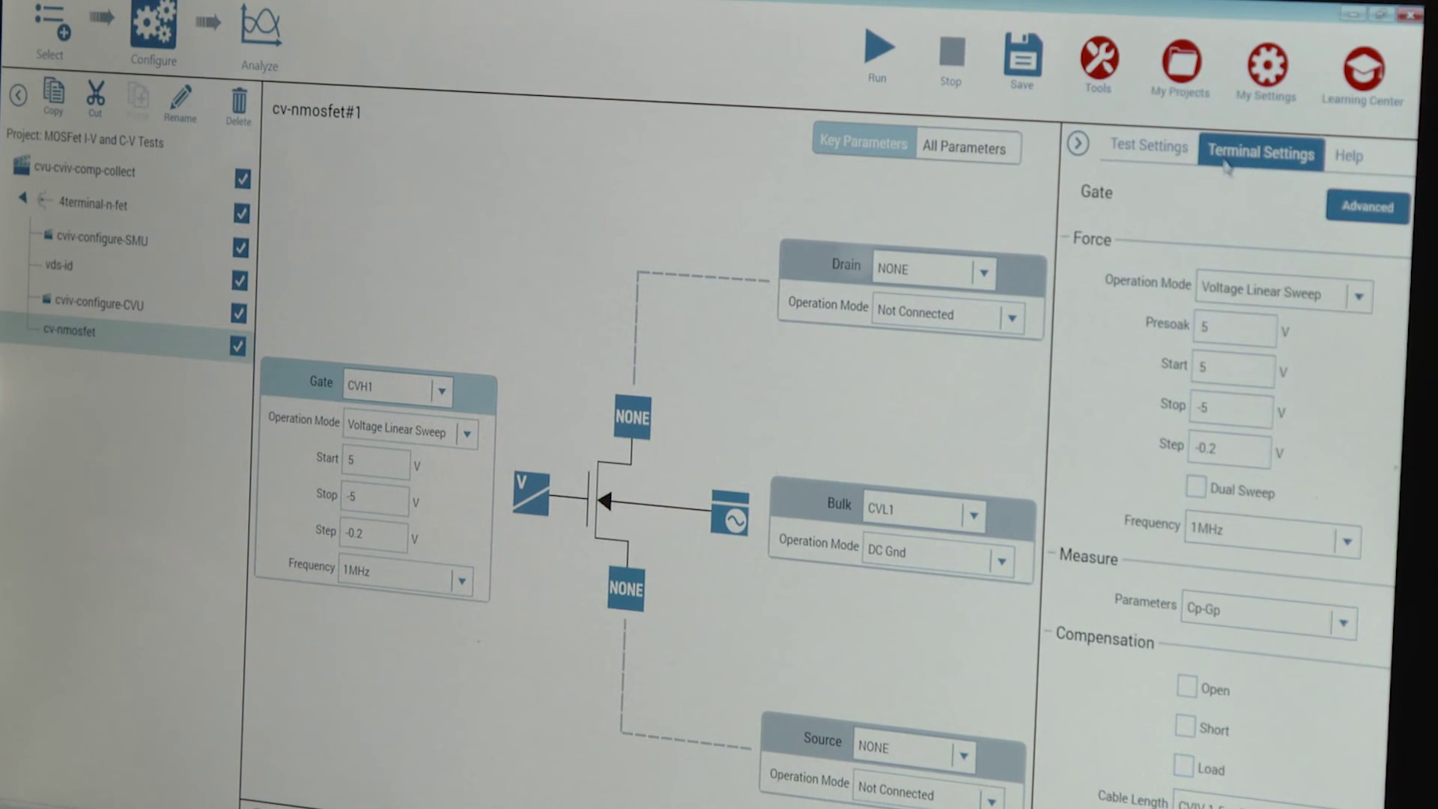
# Open the gate's Advanced terminal settings and choose CVH1 as the AC source
pyautogui.click(1347, 211)
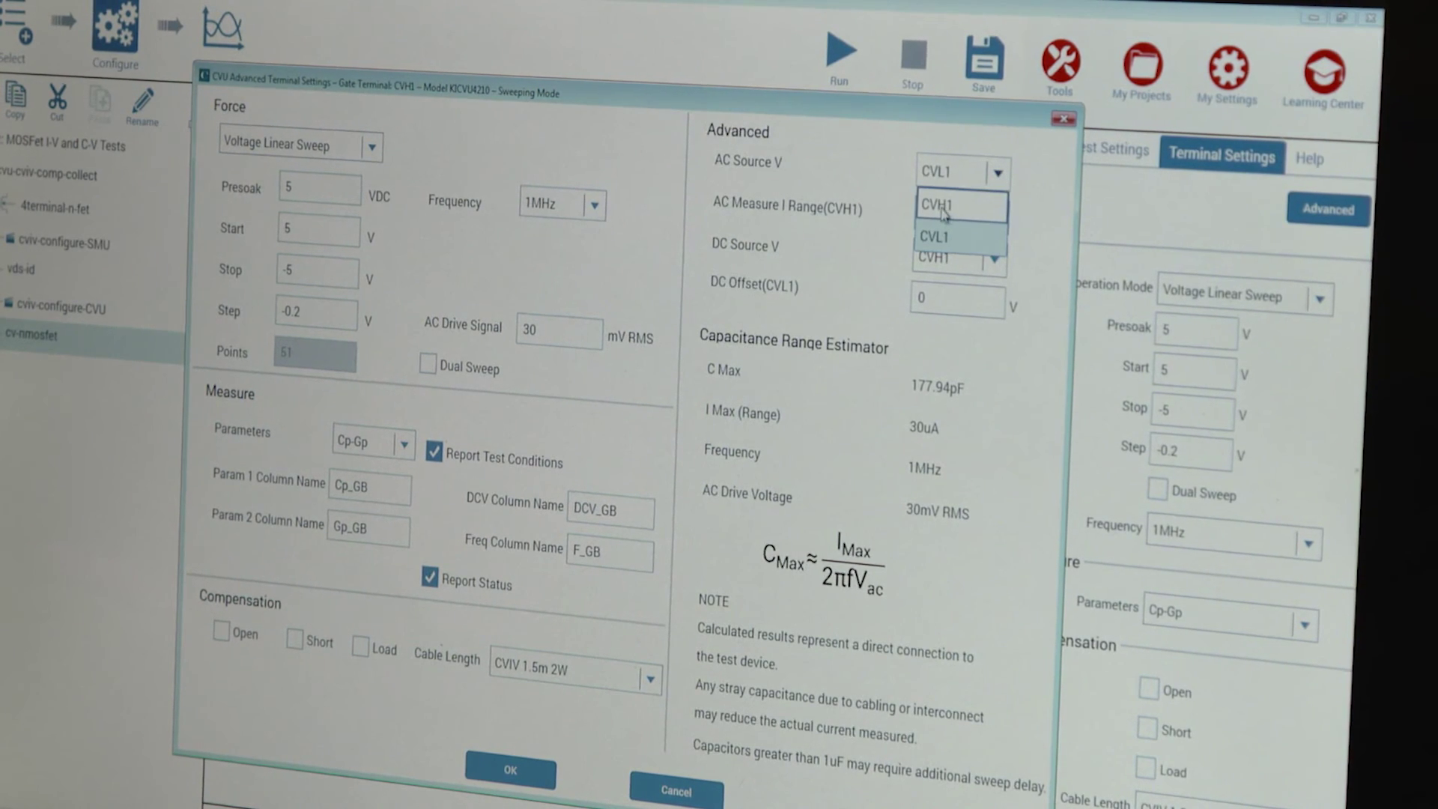
pyautogui.click(944, 209)
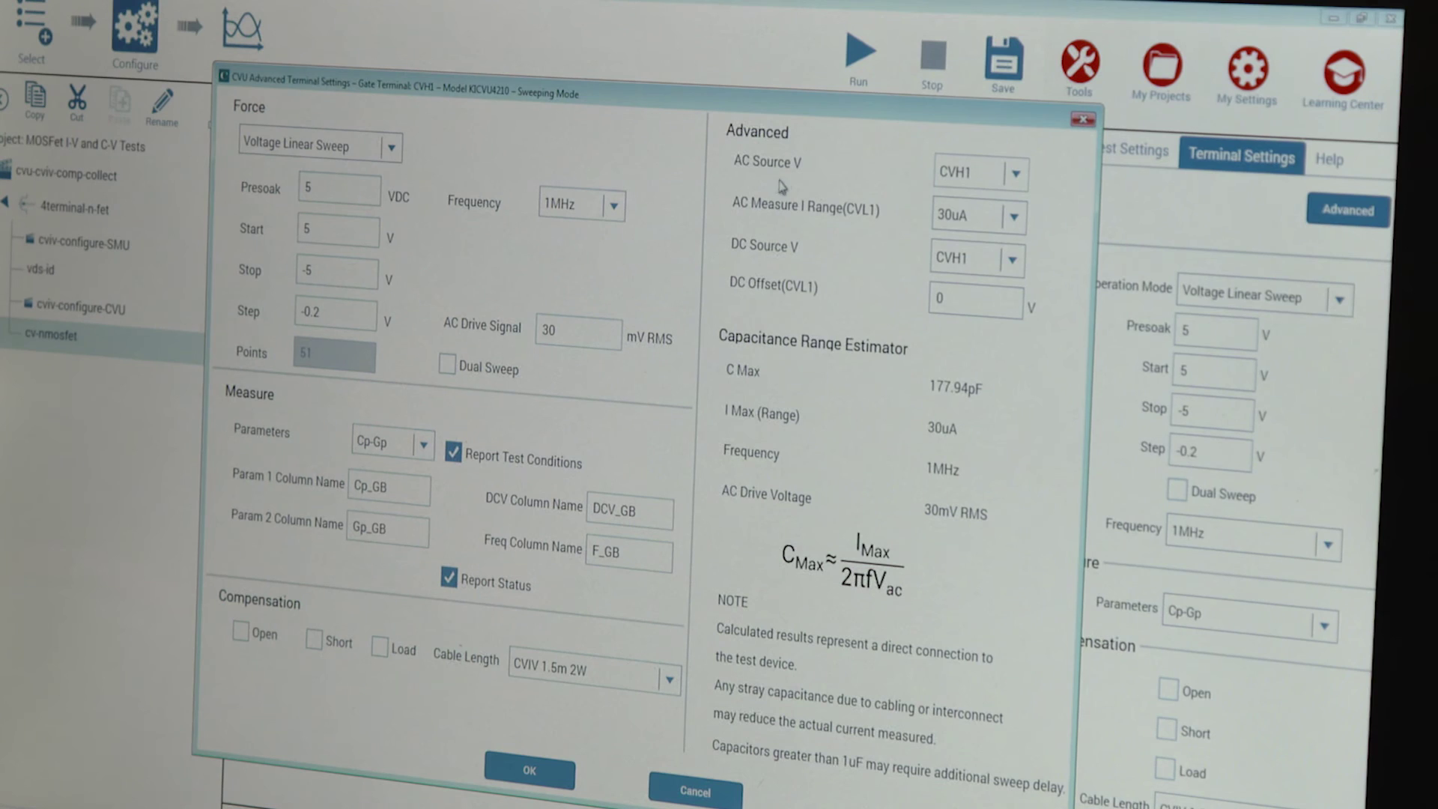
# Set the gate's DC Source V terminal to CVL1
pyautogui.click(1011, 261)
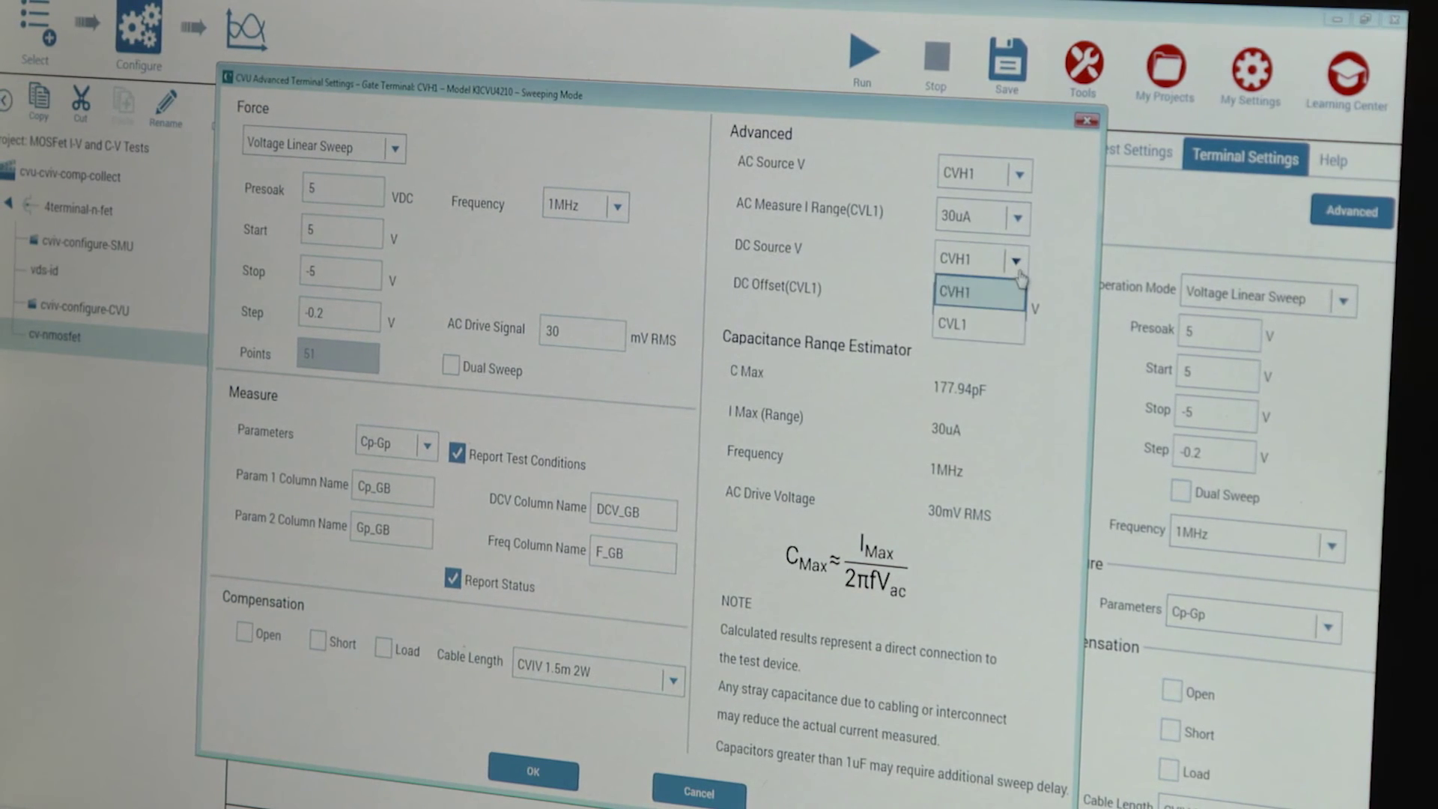
pyautogui.click(962, 326)
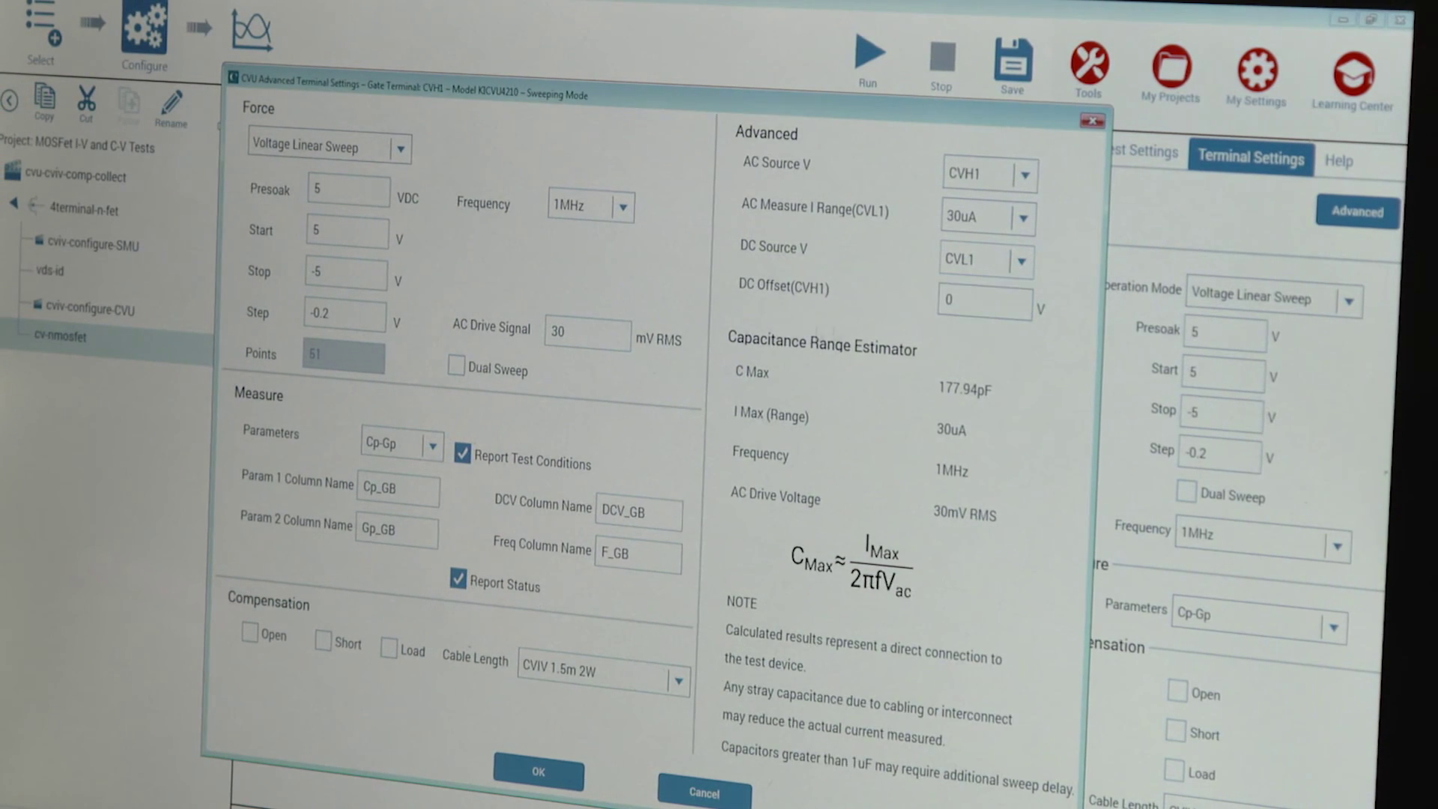
# Close the CVU Advanced Terminal Settings dialog
pyautogui.click(720, 798)
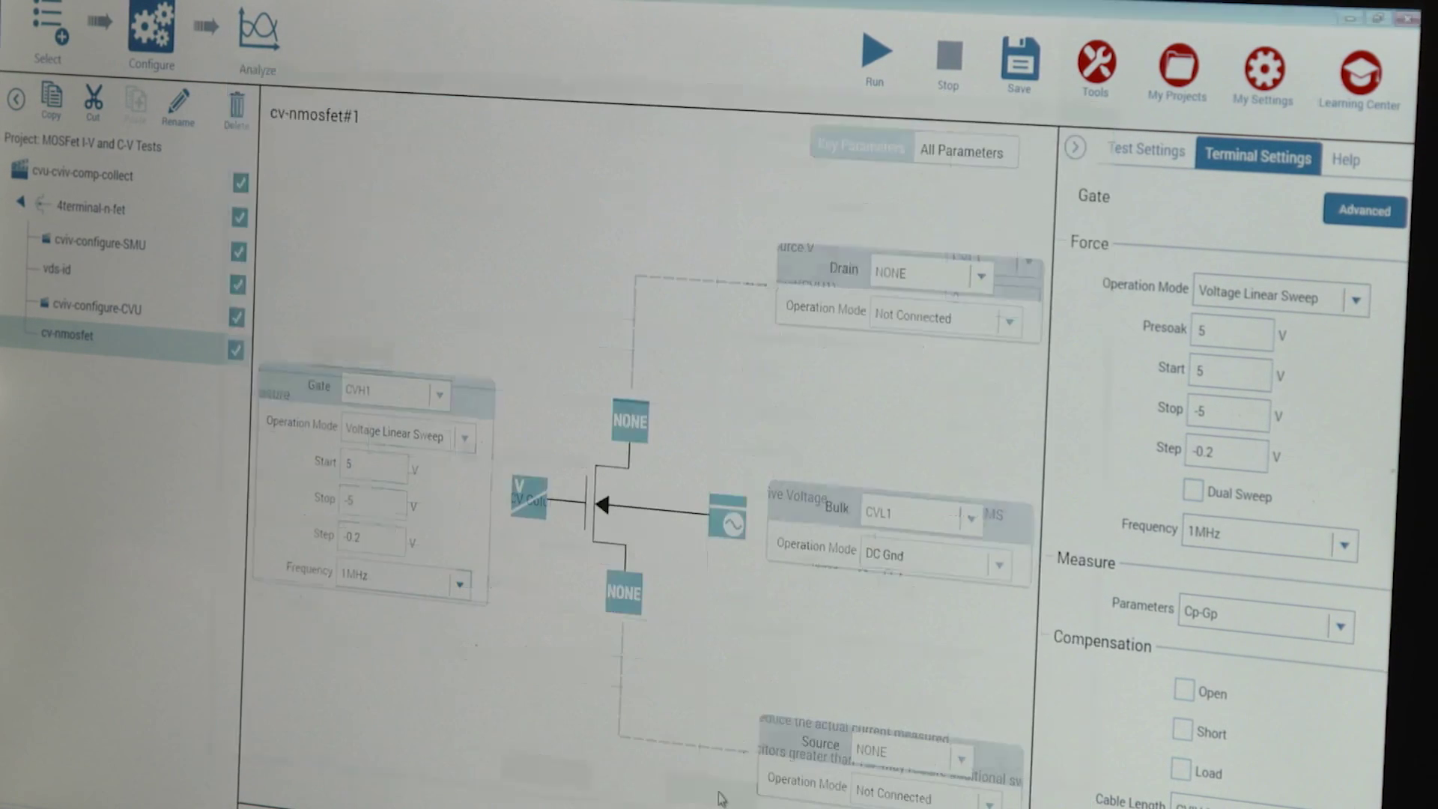